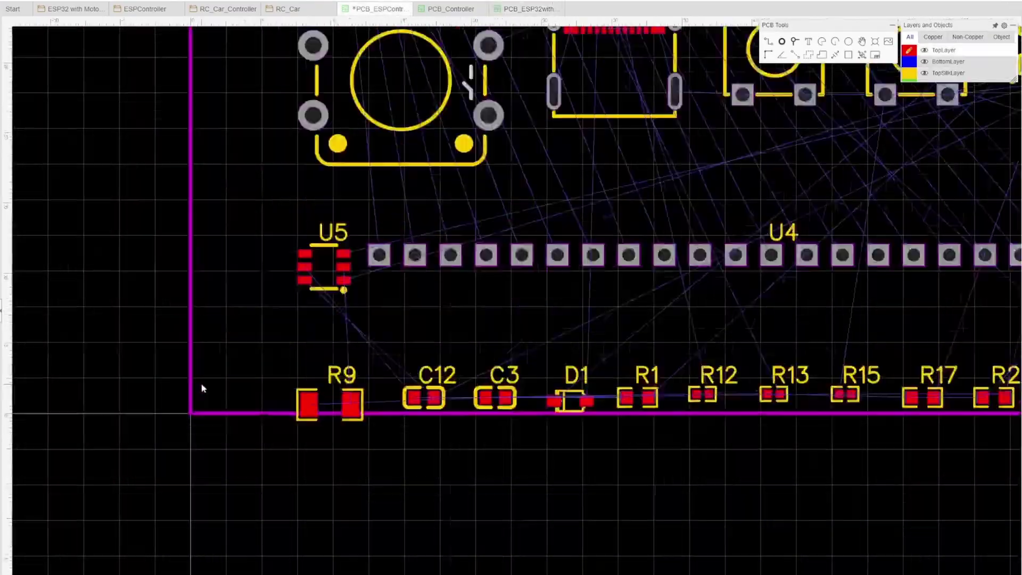
Rotate button S1 a quarter turn and nudge S4 left to complete the four-button cross
{"action": "scroll", "coordinate": [210, 187], "scroll_direction": "up", "scroll_amount": 3}
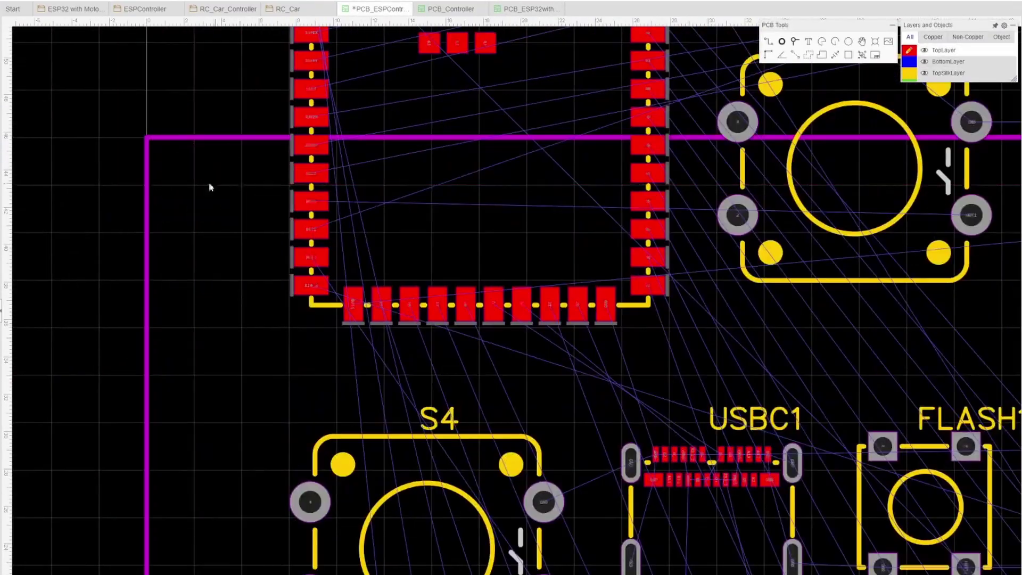
{"action": "scroll", "coordinate": [803, 359], "scroll_direction": "down", "scroll_amount": 5}
{"action": "scroll", "coordinate": [764, 400], "scroll_direction": "up", "scroll_amount": 4}
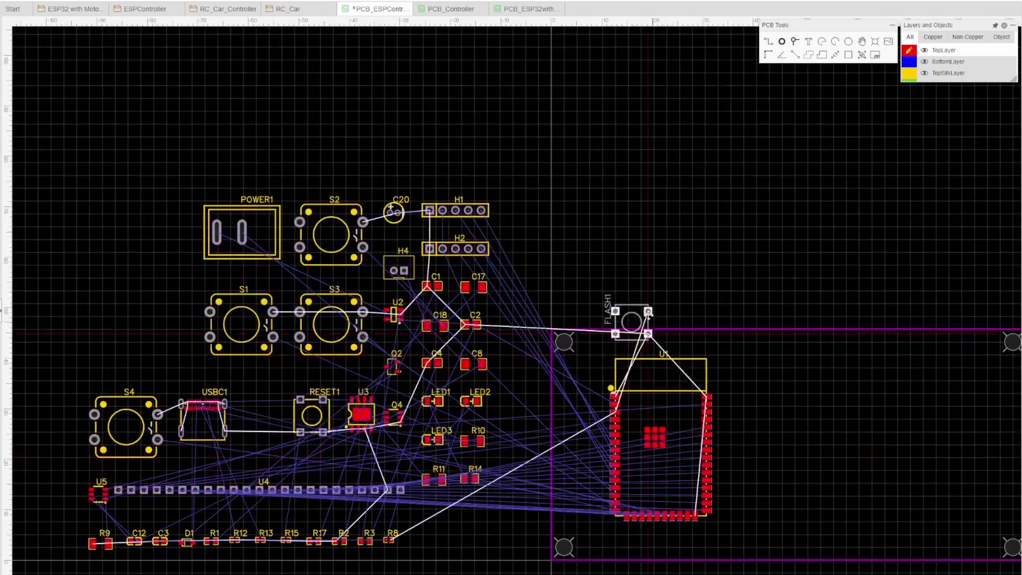
{"action": "scroll", "coordinate": [634, 325], "scroll_direction": "up", "scroll_amount": 3}
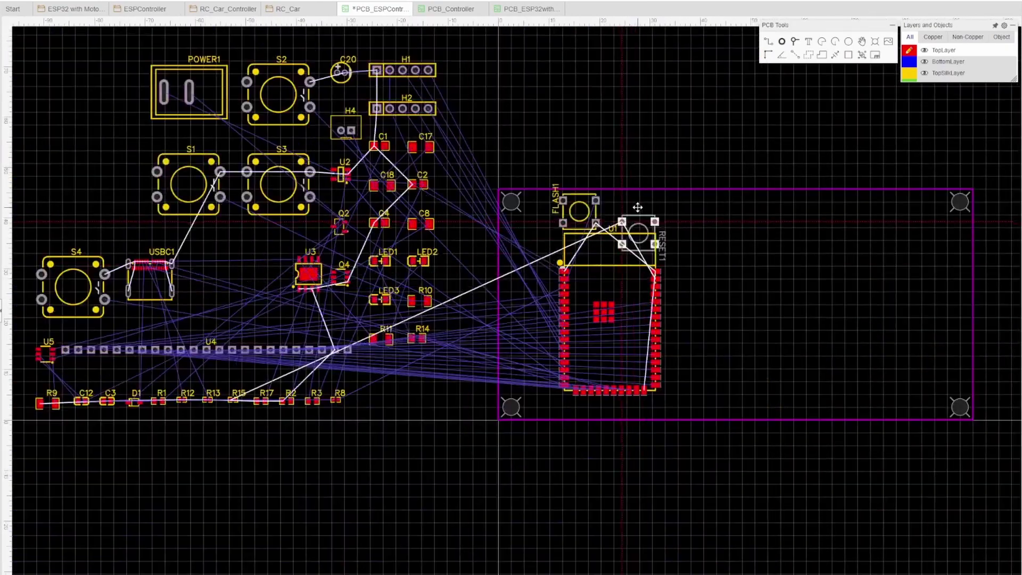
{"action": "scroll", "coordinate": [600, 258], "scroll_direction": "up", "scroll_amount": 6}
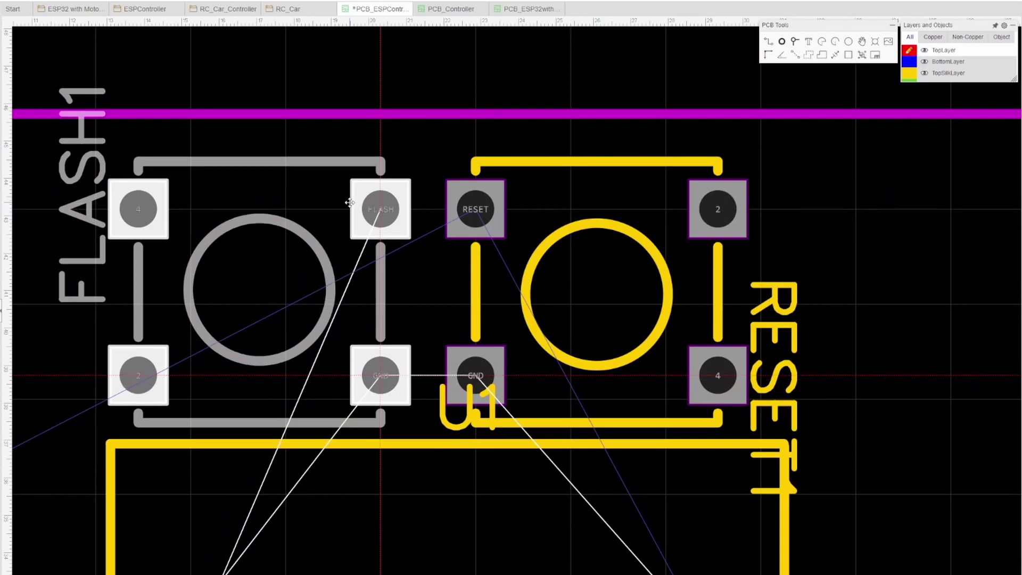
{"action": "scroll", "coordinate": [570, 319], "scroll_direction": "down", "scroll_amount": 5}
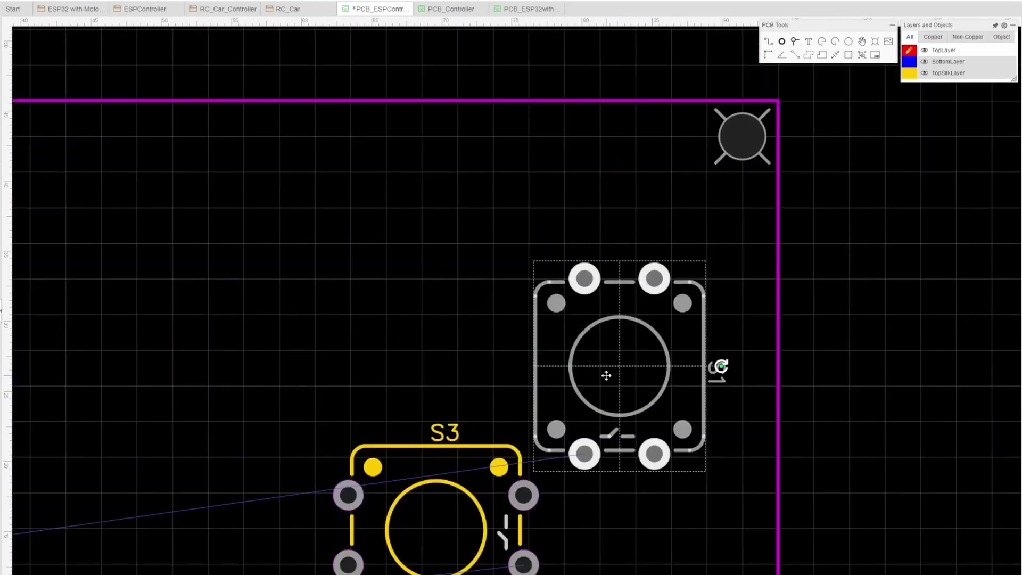
{"action": "key", "text": "space"}
{"action": "scroll", "coordinate": [589, 346], "scroll_direction": "down", "scroll_amount": 1}
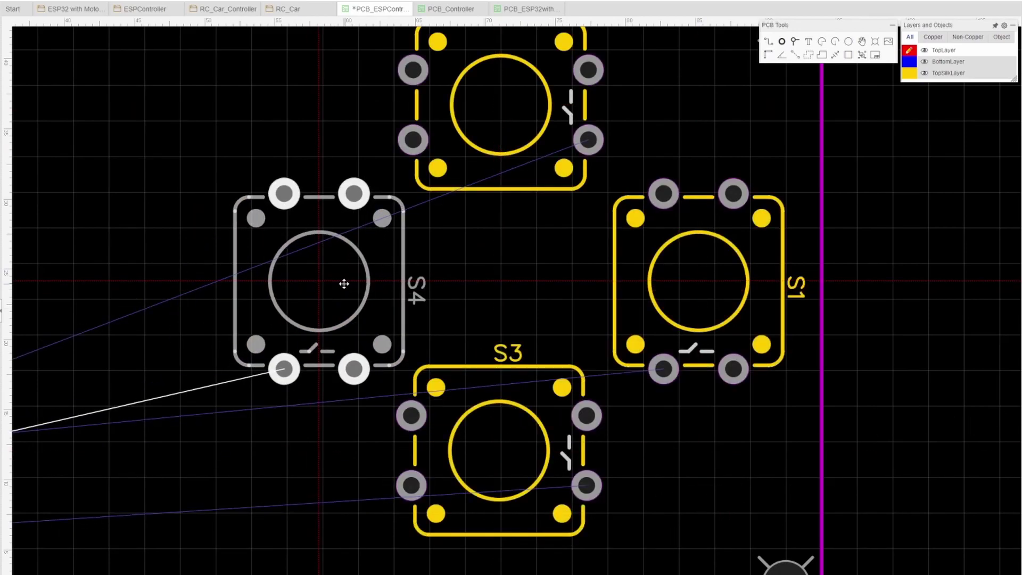
{"action": "left_click_drag", "start_coordinate": [344, 284], "coordinate": [331, 280]}
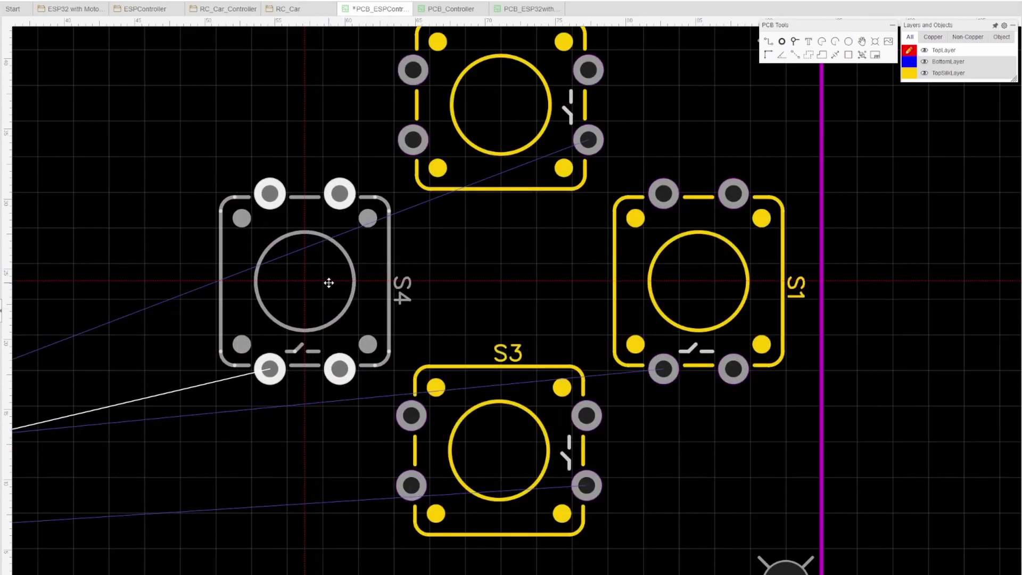
Set S4 in place, flip header H1 180°, and move header H4 onto the board's top edge
{"action": "left_click", "coordinate": [713, 292]}
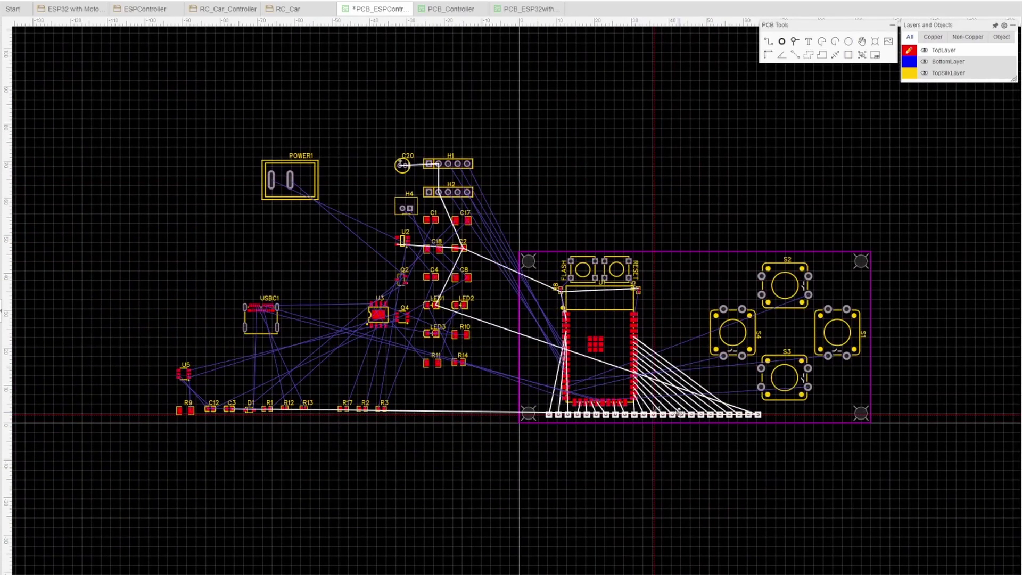
{"action": "scroll", "coordinate": [807, 429], "scroll_direction": "up", "scroll_amount": 6}
{"action": "key", "text": "space"}
{"action": "key", "text": "space"}
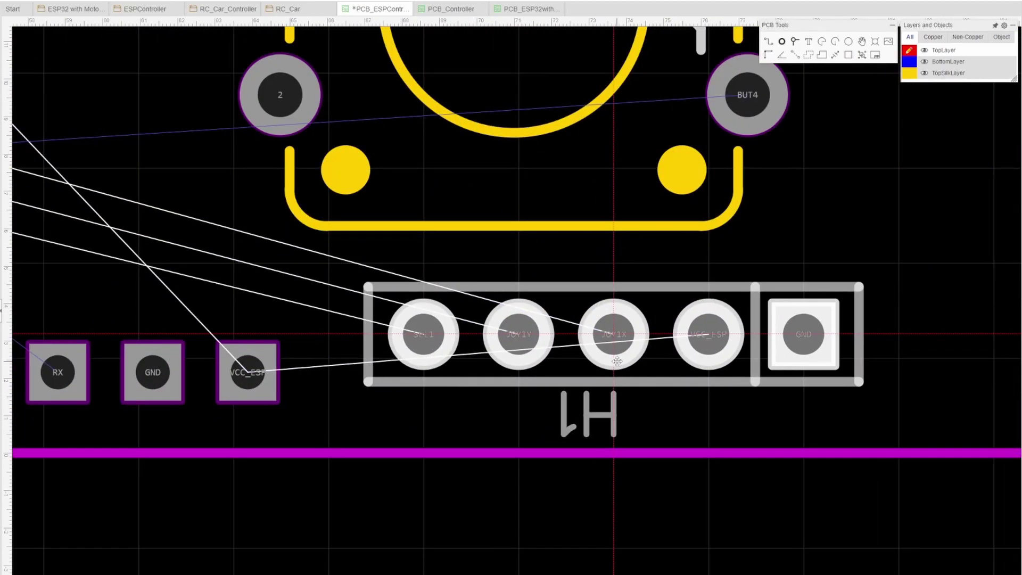
{"action": "scroll", "coordinate": [573, 162], "scroll_direction": "down", "scroll_amount": 5}
{"action": "scroll", "coordinate": [588, 157], "scroll_direction": "up", "scroll_amount": 4}
{"action": "scroll", "coordinate": [603, 311], "scroll_direction": "down", "scroll_amount": 8}
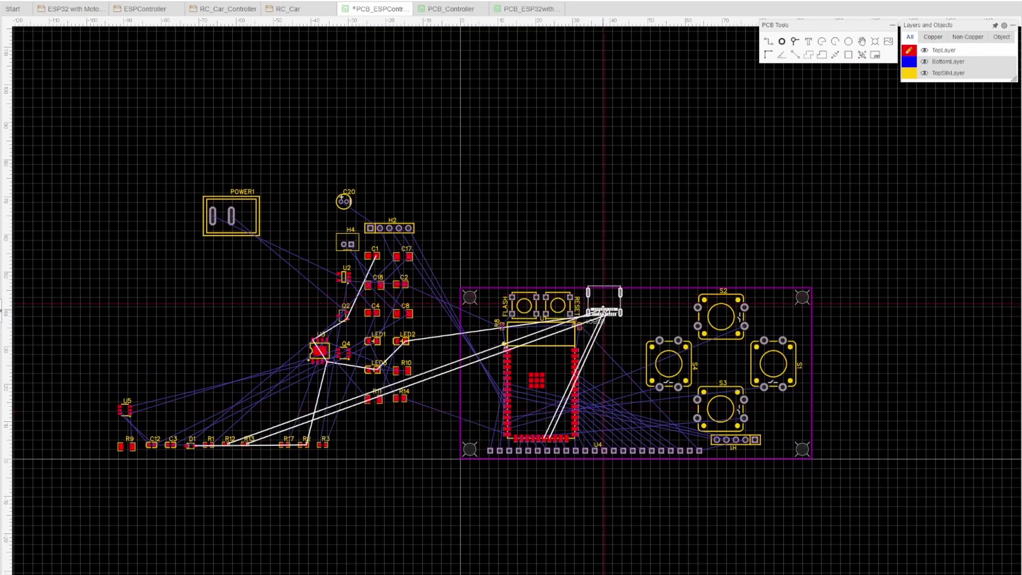
{"action": "left_click_drag", "start_coordinate": [603, 311], "coordinate": [629, 180]}
Move U2, LED1, LED2, LED3 and R11 onto the board near Q2 and R14
{"action": "scroll", "coordinate": [479, 416], "scroll_direction": "up", "scroll_amount": 4}
{"action": "scroll", "coordinate": [708, 164], "scroll_direction": "up", "scroll_amount": 3}
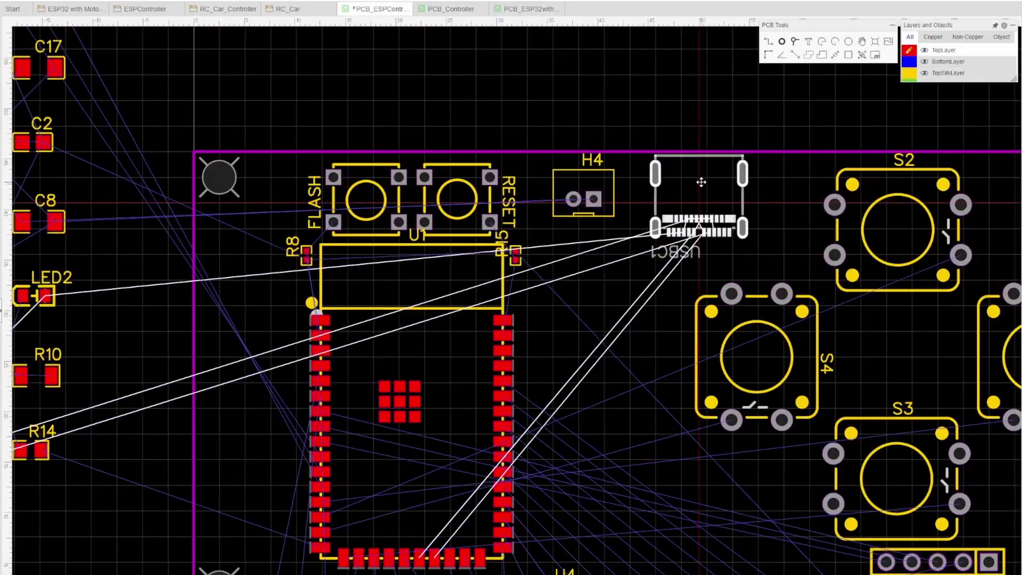
{"action": "scroll", "coordinate": [677, 174], "scroll_direction": "up", "scroll_amount": 3}
{"action": "scroll", "coordinate": [676, 174], "scroll_direction": "down", "scroll_amount": 6}
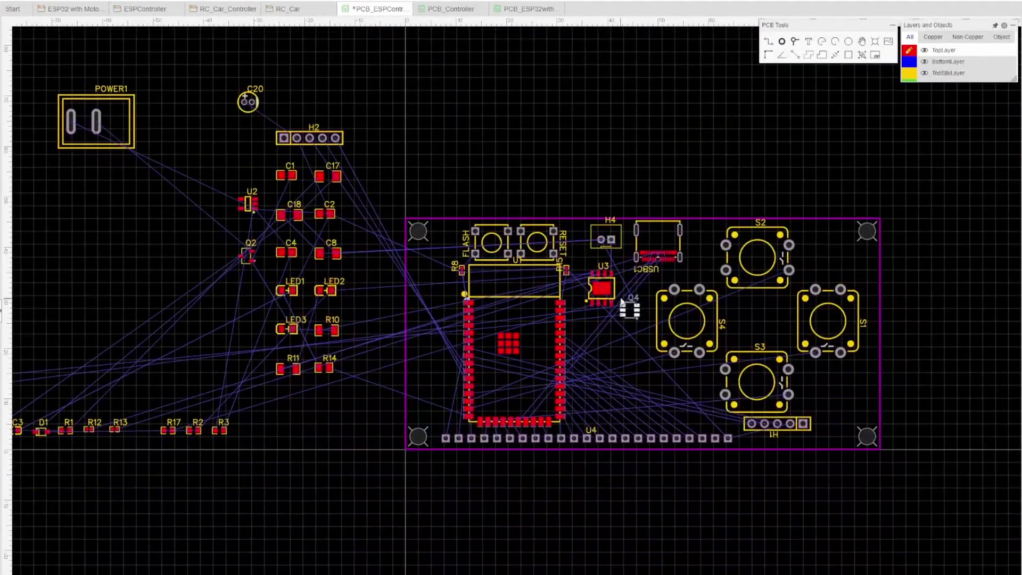
{"action": "left_click_drag", "start_coordinate": [247, 203], "coordinate": [256, 211]}
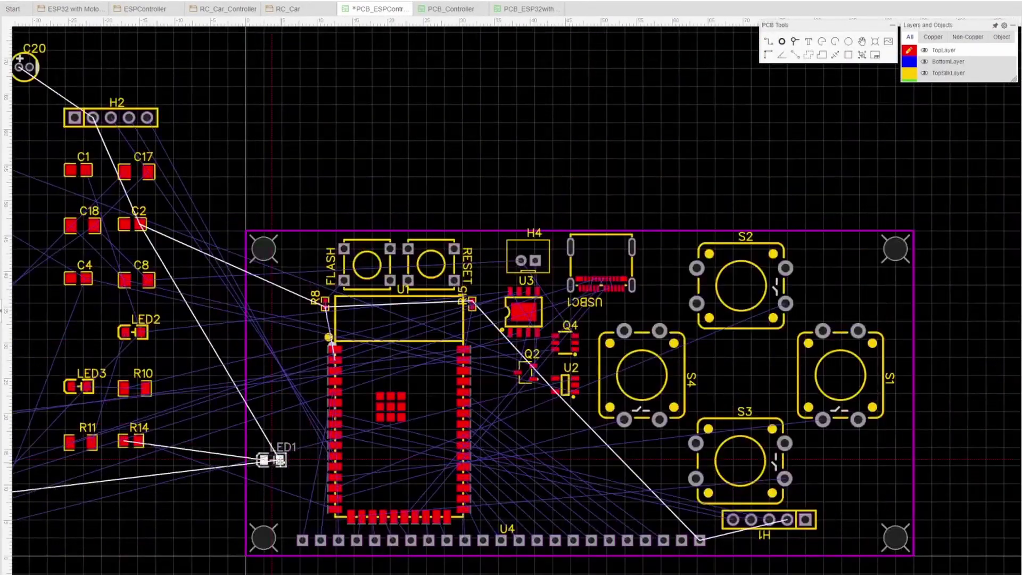
{"action": "left_click_drag", "start_coordinate": [270, 459], "coordinate": [295, 142]}
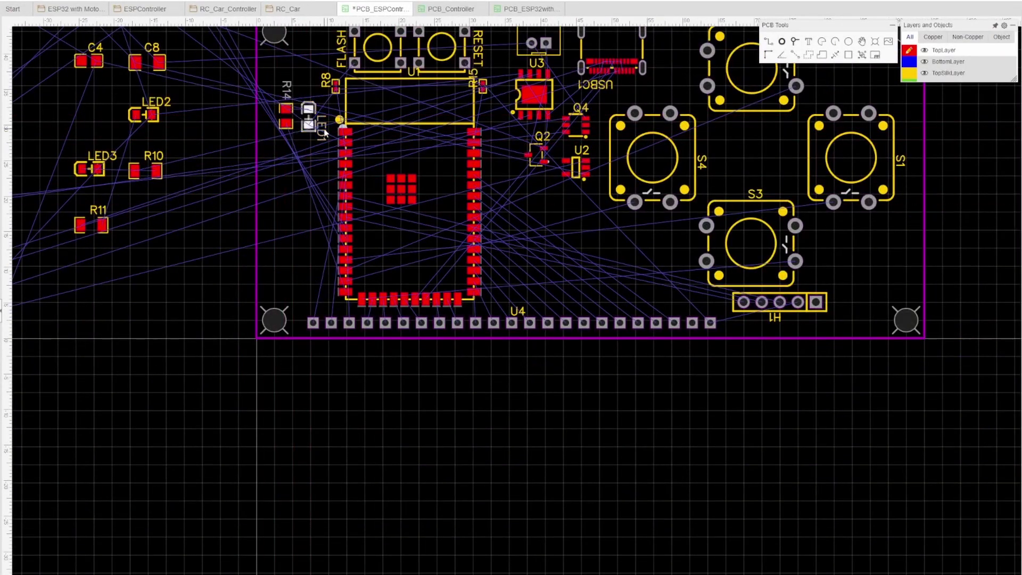
{"action": "left_click", "coordinate": [325, 132]}
{"action": "left_click_drag", "start_coordinate": [89, 168], "coordinate": [408, 295]}
{"action": "left_click_drag", "start_coordinate": [15, 222], "coordinate": [503, 347]}
{"action": "left_click_drag", "start_coordinate": [57, 360], "coordinate": [473, 345]}
Tilt the 3D board view toward a flatter top view, then return to the PCB layout
{"action": "scroll", "coordinate": [397, 297], "scroll_direction": "down", "scroll_amount": 3}
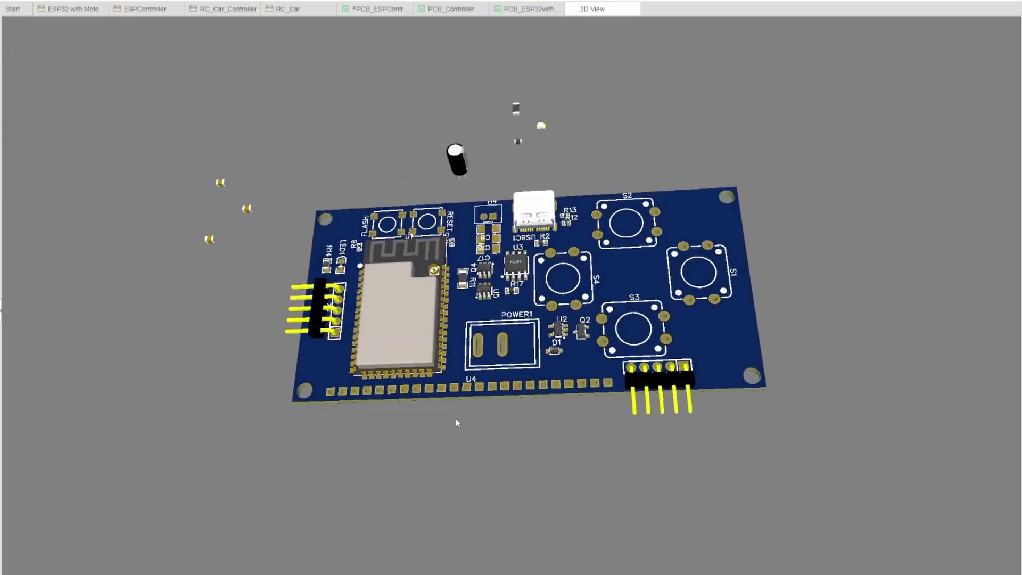
{"action": "left_click_drag", "start_coordinate": [456, 423], "coordinate": [421, 484]}
{"action": "left_click", "coordinate": [525, 9]}
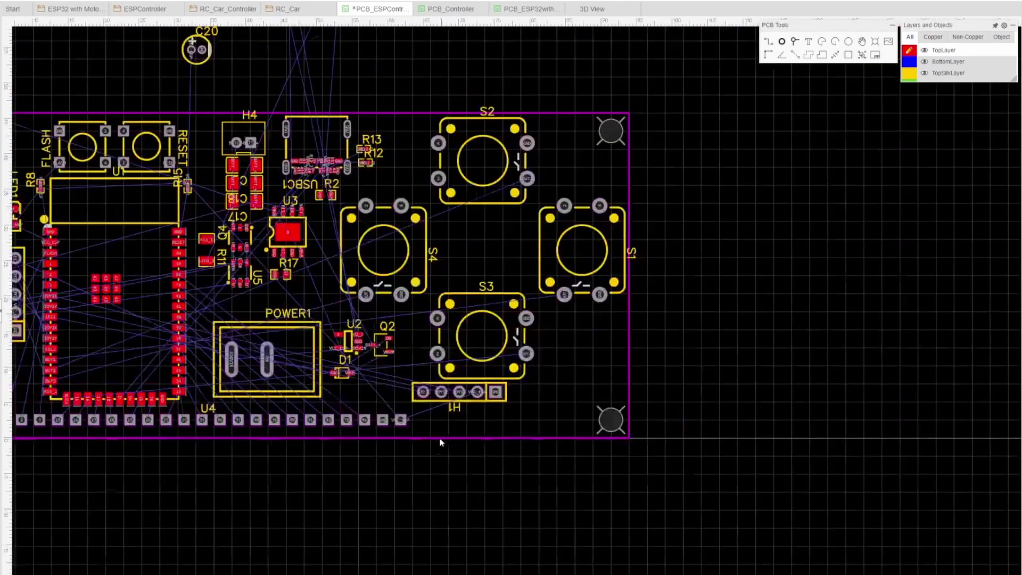
Move resistor R12 above R13 and turn it 180°
{"action": "scroll", "coordinate": [441, 442], "scroll_direction": "down", "scroll_amount": 3}
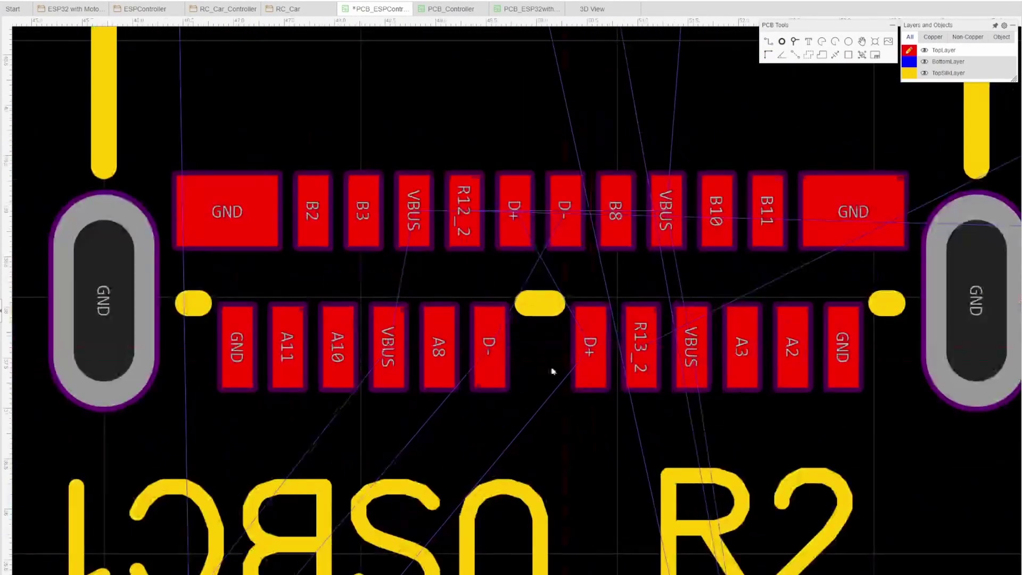
{"action": "scroll", "coordinate": [553, 371], "scroll_direction": "down", "scroll_amount": 4}
{"action": "left_click_drag", "start_coordinate": [687, 298], "coordinate": [766, 265]}
{"action": "key", "text": "space"}
{"action": "key", "text": "space"}
{"action": "scroll", "coordinate": [554, 341], "scroll_direction": "up", "scroll_amount": 3}
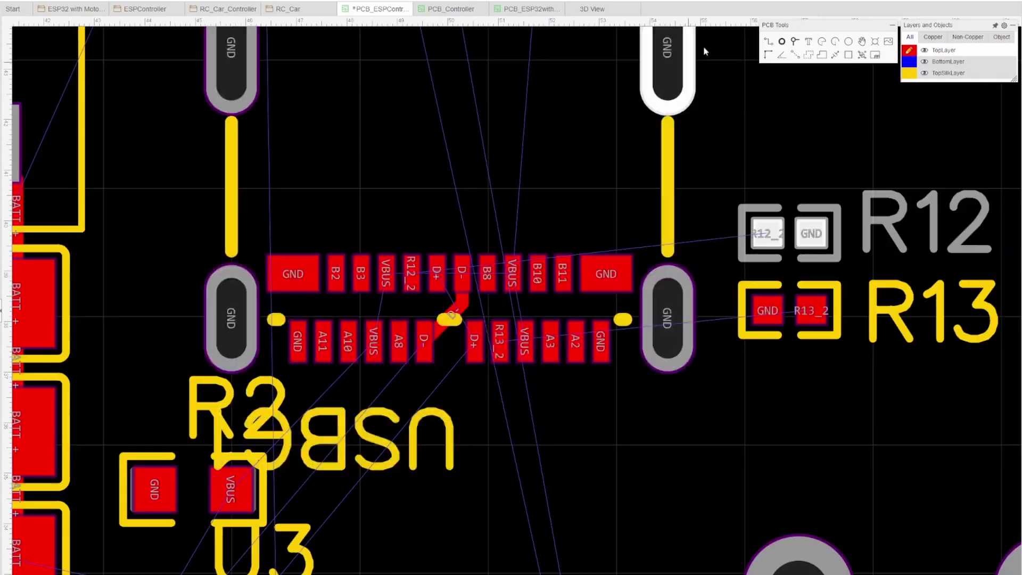
Route a track from the USB-C D+ pad to a via on BottomLayer, then return to TopLayer
{"action": "key", "text": "w"}
{"action": "left_click", "coordinate": [474, 343]}
{"action": "key", "text": "b"}
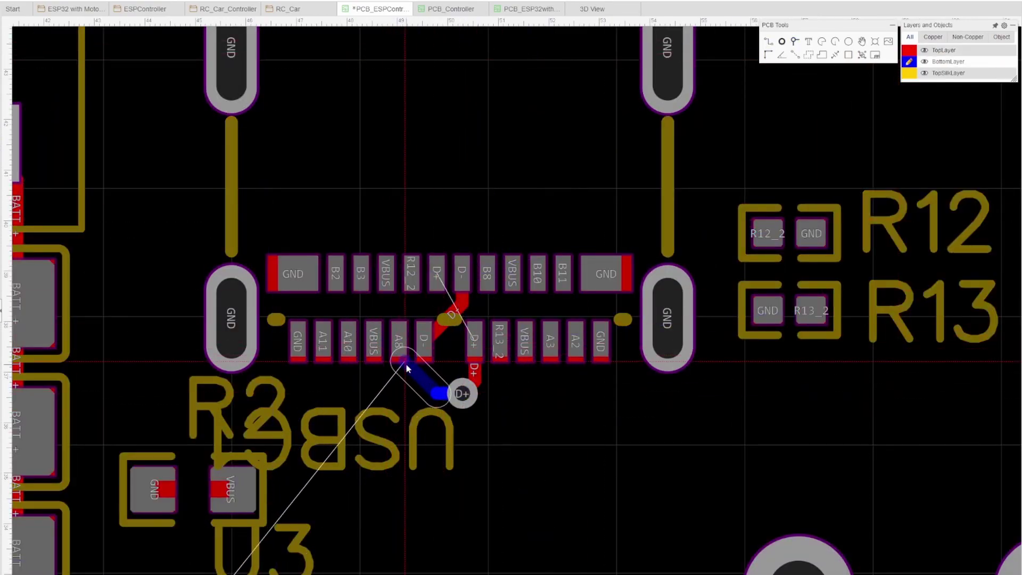
{"action": "left_click", "coordinate": [436, 214]}
{"action": "key", "text": "Escape"}
{"action": "key", "text": "t"}
{"action": "scroll", "coordinate": [299, 277], "scroll_direction": "down", "scroll_amount": 5}
{"action": "scroll", "coordinate": [446, 282], "scroll_direction": "up", "scroll_amount": 6}
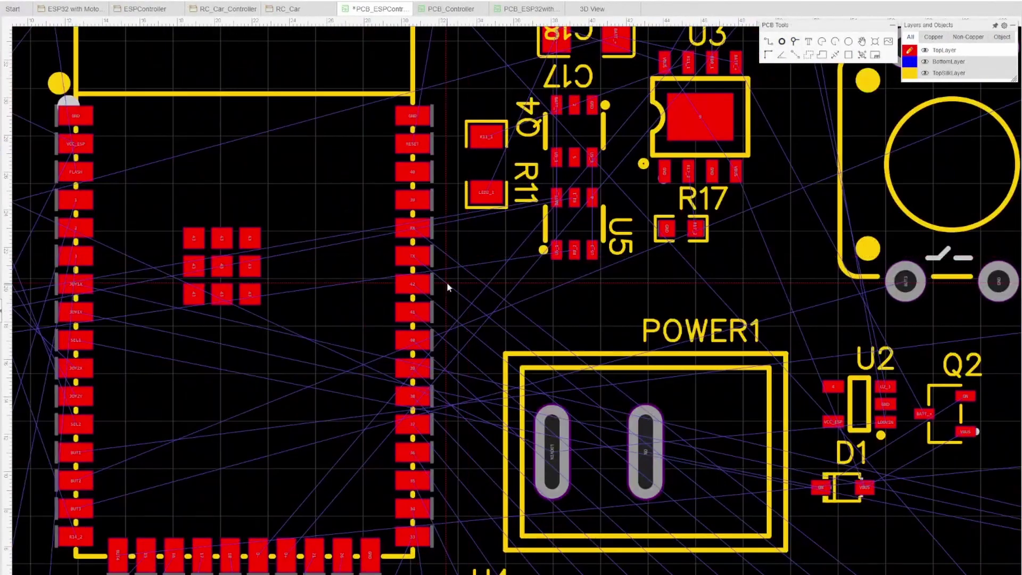
{"action": "scroll", "coordinate": [650, 390], "scroll_direction": "down", "scroll_amount": 4}
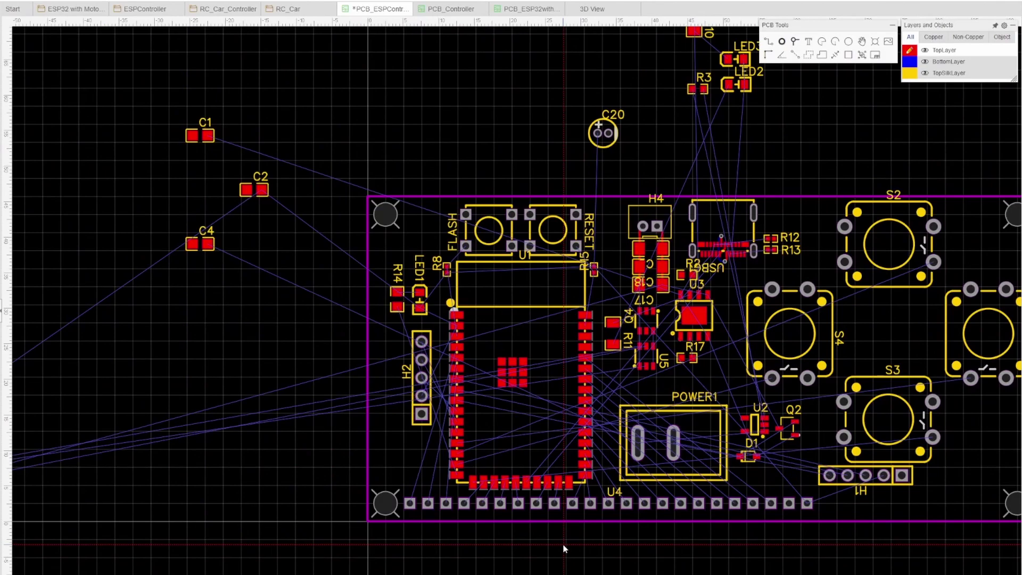
{"action": "scroll", "coordinate": [722, 248], "scroll_direction": "up", "scroll_amount": 10}
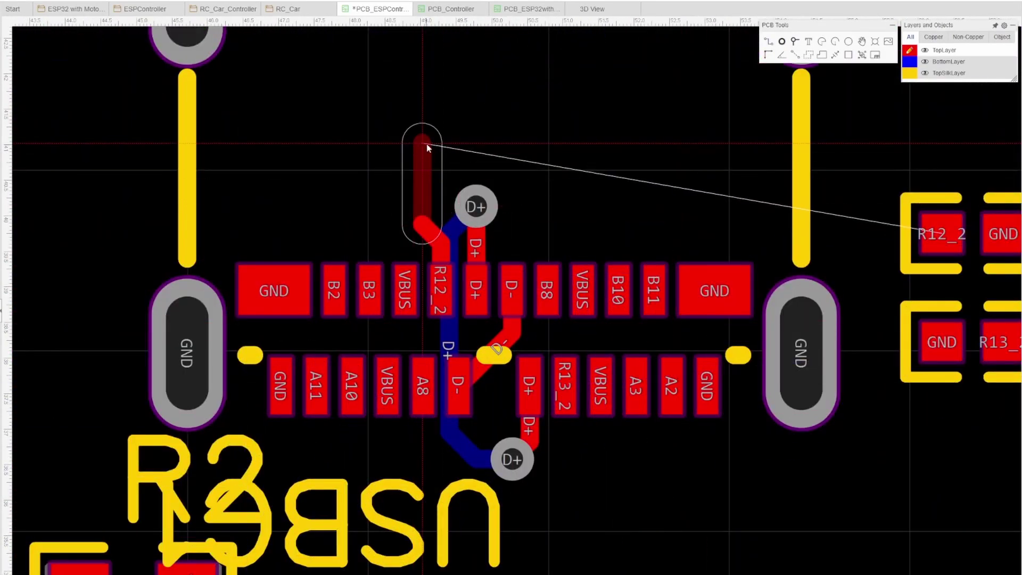
Route the R12_2 and R13_2 tracks to the R12 and R13 resistor pads
{"action": "left_click_drag", "start_coordinate": [438, 161], "coordinate": [515, 166]}
{"action": "key", "text": "w"}
{"action": "left_click", "coordinate": [561, 415]}
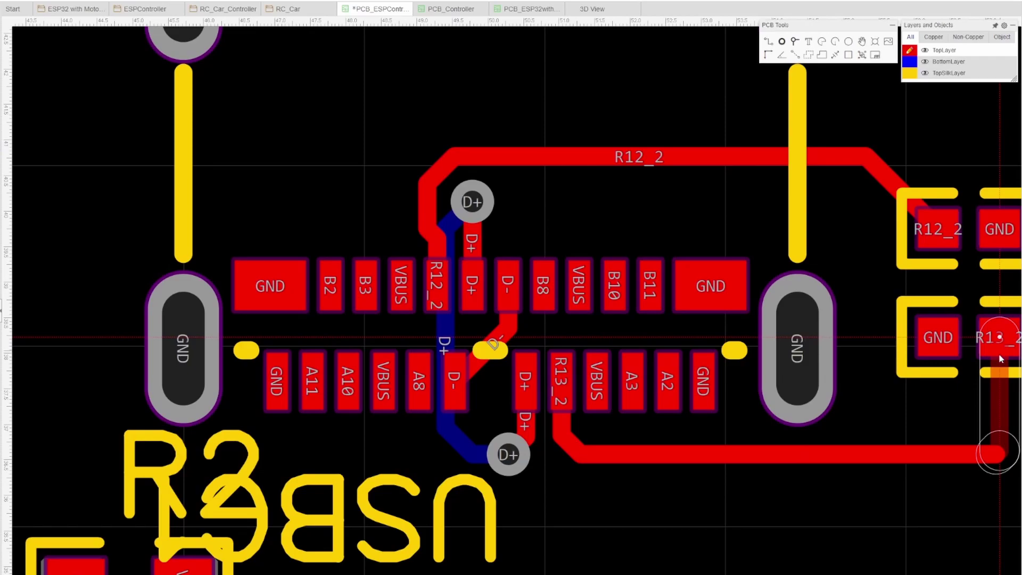
{"action": "left_click", "coordinate": [1000, 351]}
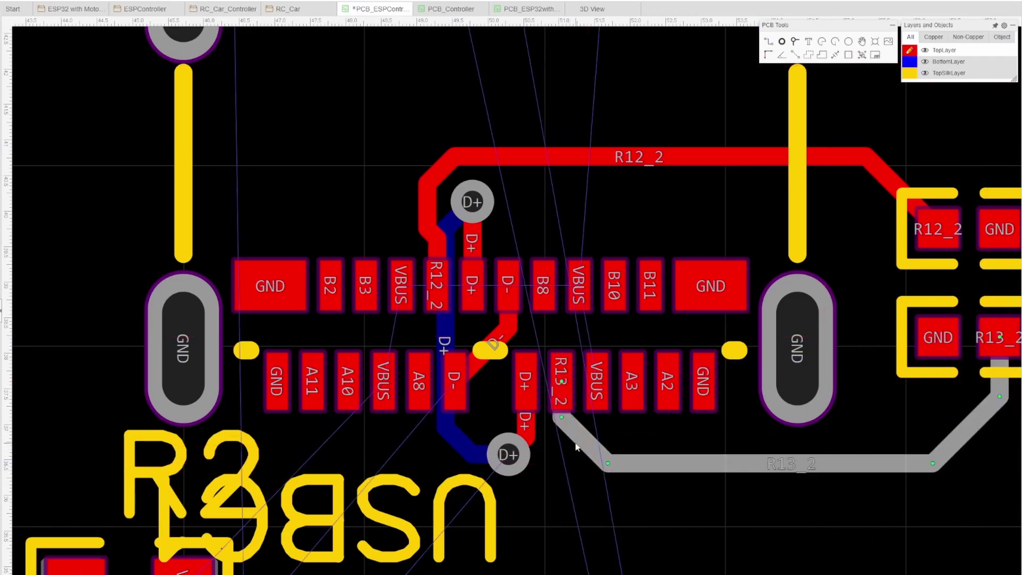
Join both VBUS pad pairs and run VBUS through two vias on BottomLayer
{"action": "left_click", "coordinate": [612, 408]}
{"action": "left_click", "coordinate": [388, 251]}
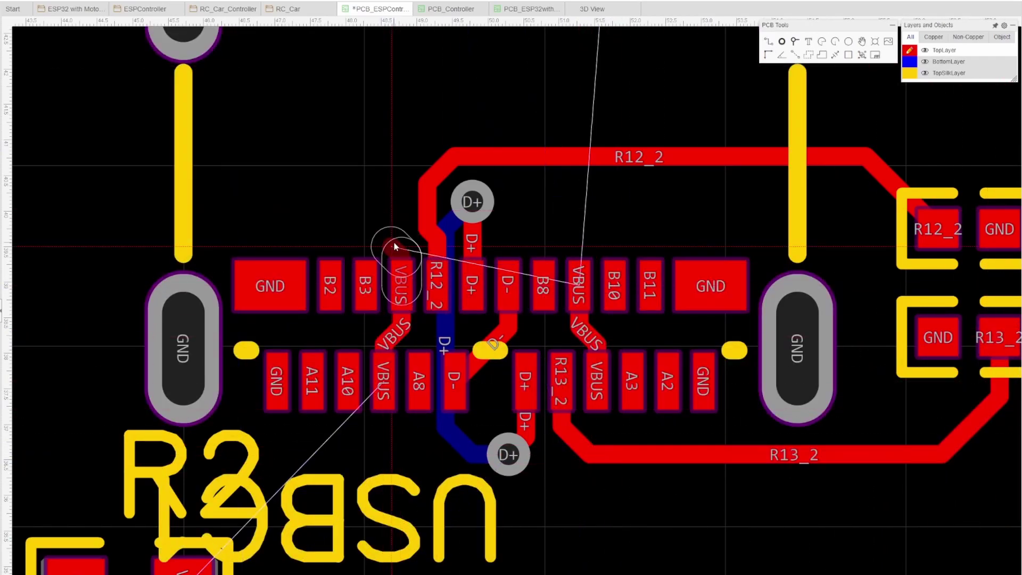
{"action": "left_click", "coordinate": [495, 122]}
{"action": "left_click", "coordinate": [486, 108]}
{"action": "left_click", "coordinate": [578, 217]}
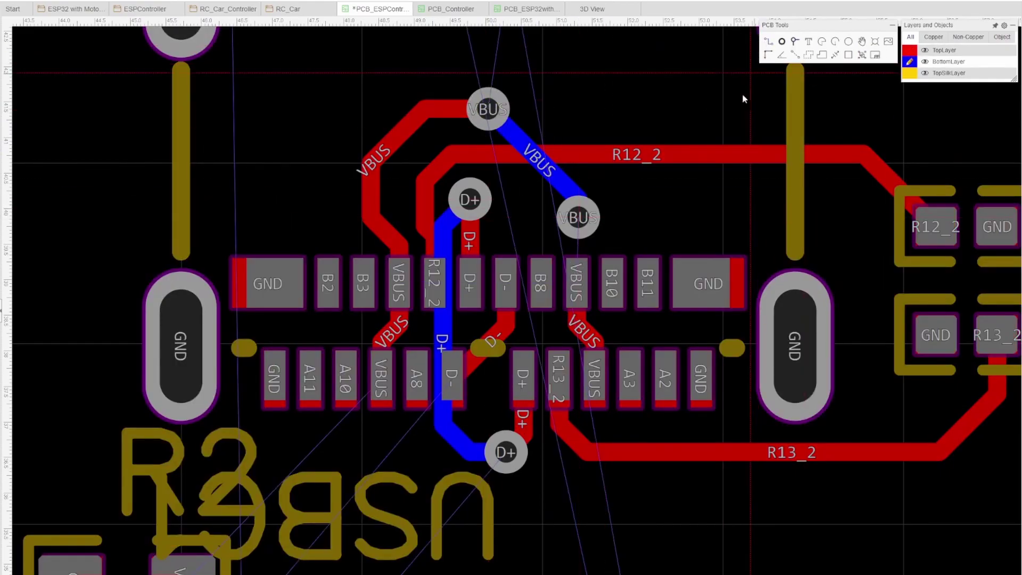
Move header H4 together with C17 and C18 above the top board edge
{"action": "scroll", "coordinate": [675, 338], "scroll_direction": "down", "scroll_amount": 5}
{"action": "scroll", "coordinate": [353, 467], "scroll_direction": "up", "scroll_amount": 3}
{"action": "scroll", "coordinate": [367, 310], "scroll_direction": "down", "scroll_amount": 3}
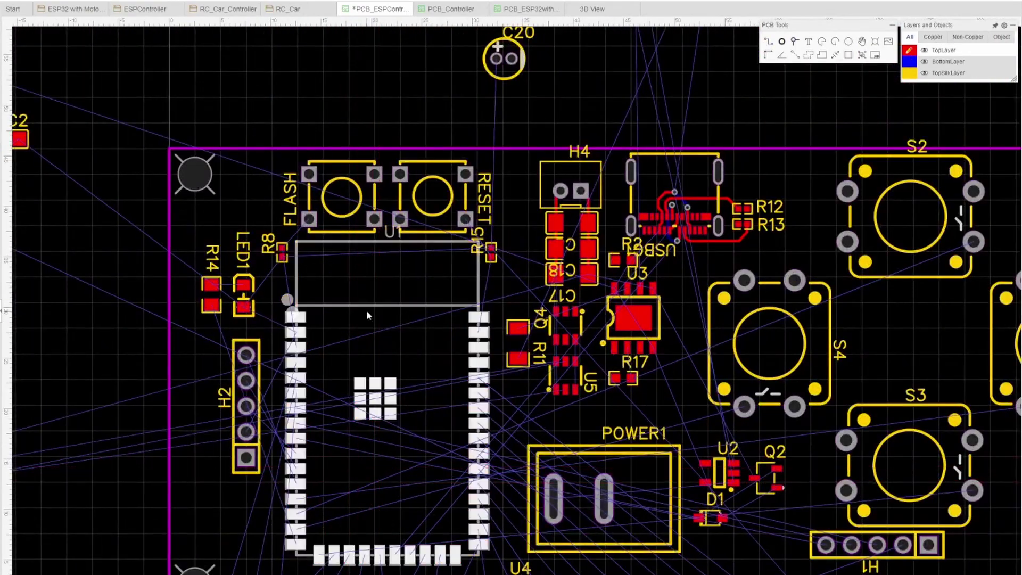
{"action": "scroll", "coordinate": [469, 312], "scroll_direction": "up", "scroll_amount": 1}
{"action": "scroll", "coordinate": [469, 312], "scroll_direction": "down", "scroll_amount": 4}
{"action": "scroll", "coordinate": [462, 390], "scroll_direction": "up", "scroll_amount": 3}
{"action": "scroll", "coordinate": [462, 390], "scroll_direction": "down", "scroll_amount": 1}
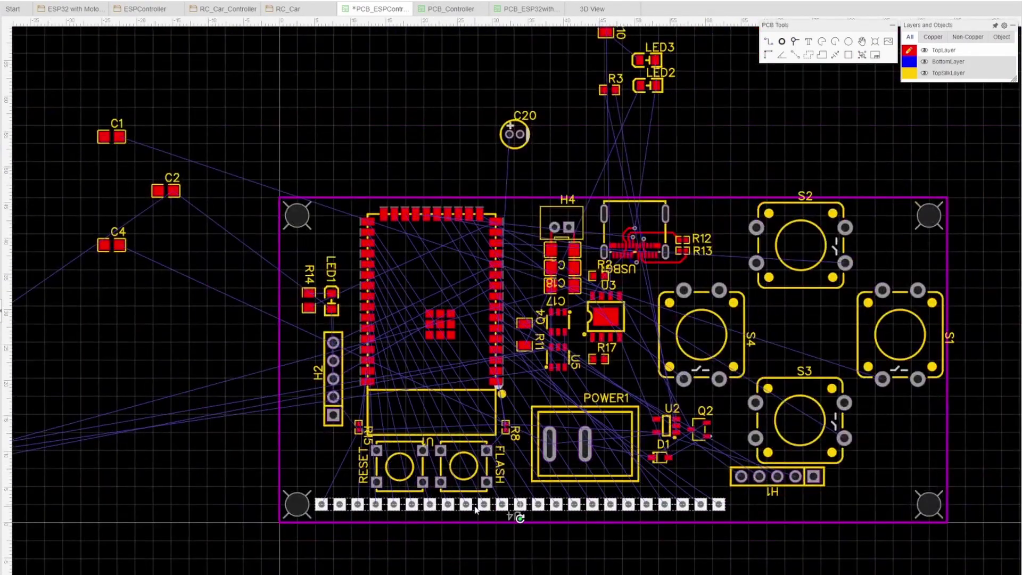
{"action": "scroll", "coordinate": [408, 222], "scroll_direction": "up", "scroll_amount": 6}
{"action": "scroll", "coordinate": [407, 223], "scroll_direction": "down", "scroll_amount": 3}
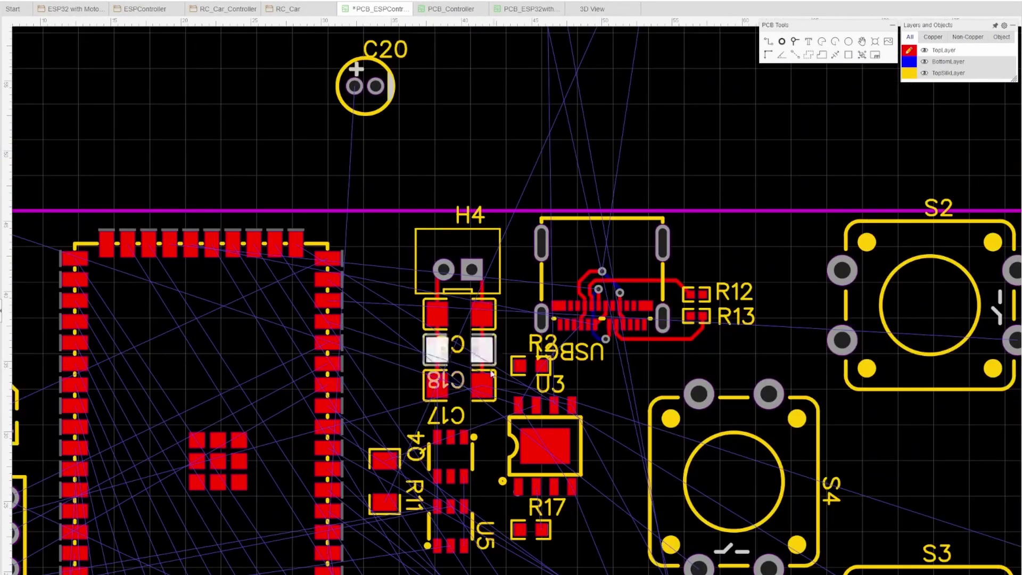
{"action": "left_click_drag", "start_coordinate": [491, 373], "coordinate": [744, 153]}
Shift the USB-C connector left toward the ESP32 module
{"action": "scroll", "coordinate": [442, 365], "scroll_direction": "down", "scroll_amount": 2}
{"action": "left_click_drag", "start_coordinate": [723, 346], "coordinate": [631, 354]}
{"action": "scroll", "coordinate": [631, 354], "scroll_direction": "up", "scroll_amount": 4}
{"action": "scroll", "coordinate": [224, 428], "scroll_direction": "down", "scroll_amount": 3}
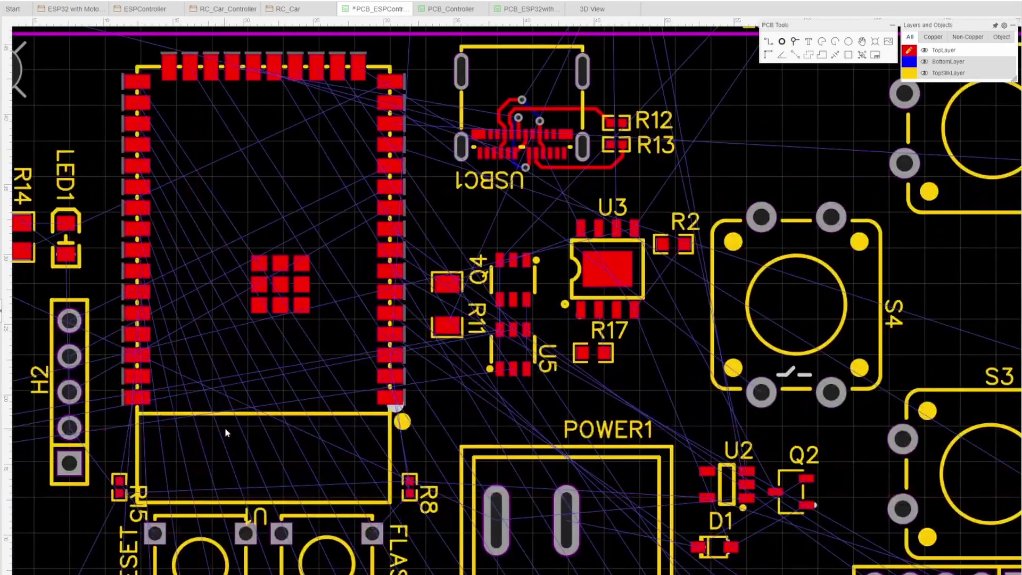
Route the ESP32's D+ and D- tracks over to the USB-C connector
{"action": "right_click_drag", "start_coordinate": [256, 481], "coordinate": [311, 313]}
{"action": "scroll", "coordinate": [279, 247], "scroll_direction": "up", "scroll_amount": 5}
{"action": "left_click", "coordinate": [171, 240]}
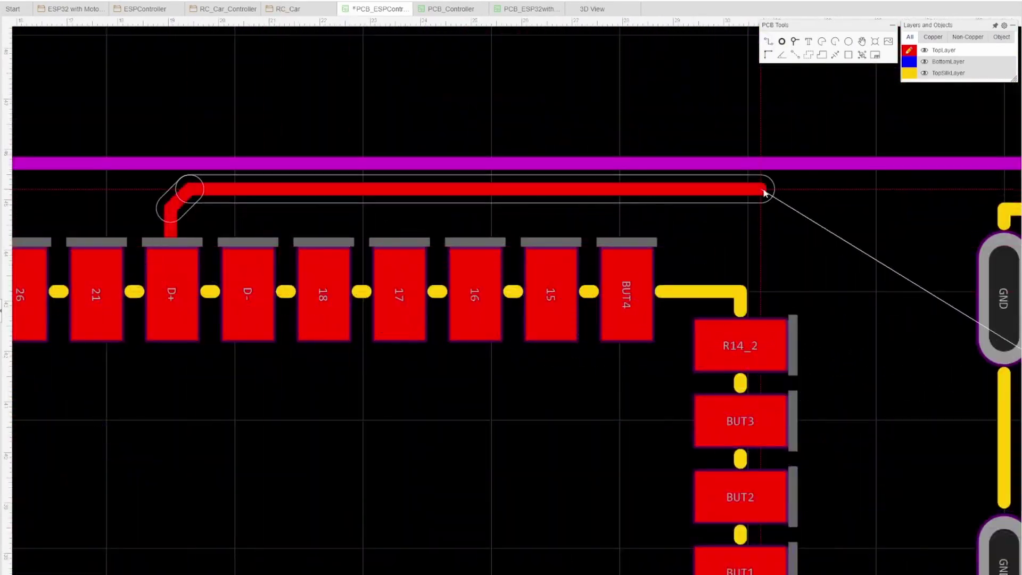
{"action": "scroll", "coordinate": [256, 365], "scroll_direction": "down", "scroll_amount": 3}
{"action": "left_click", "coordinate": [265, 326]}
{"action": "scroll", "coordinate": [265, 326], "scroll_direction": "down", "scroll_amount": 3}
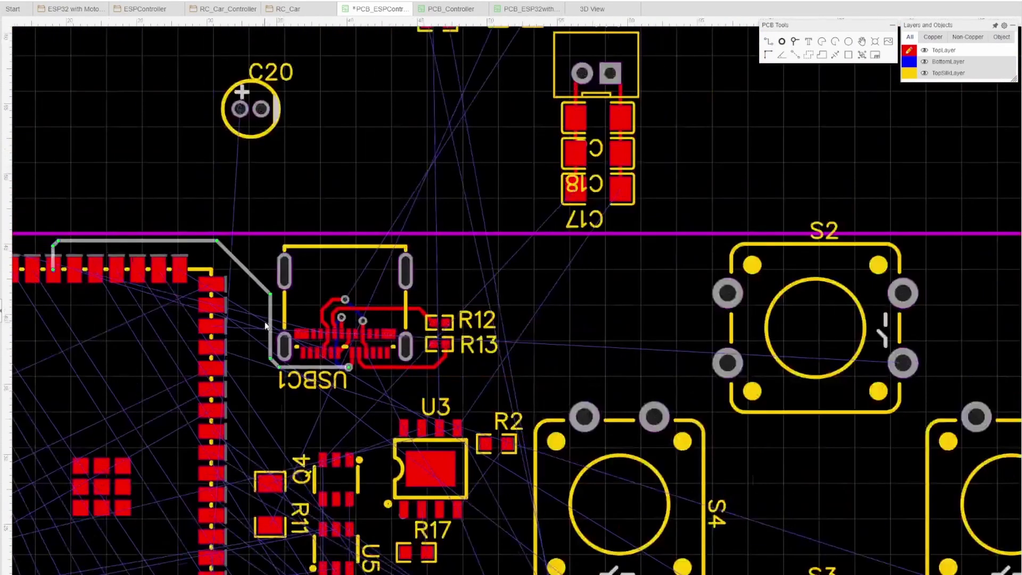
{"action": "scroll", "coordinate": [265, 325], "scroll_direction": "up", "scroll_amount": 4}
{"action": "left_click", "coordinate": [84, 277]}
{"action": "left_click", "coordinate": [351, 264]}
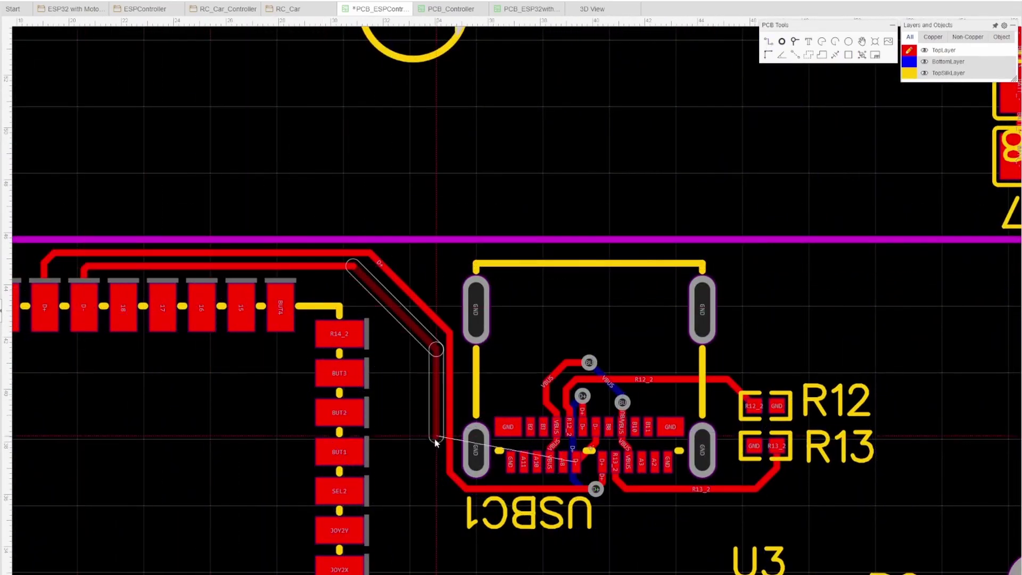
Add a via and a BottomLayer track joining the two D+ pads, then return to TopLayer
{"action": "scroll", "coordinate": [434, 486], "scroll_direction": "up", "scroll_amount": 3}
{"action": "key", "text": "b"}
{"action": "left_click", "coordinate": [445, 346]}
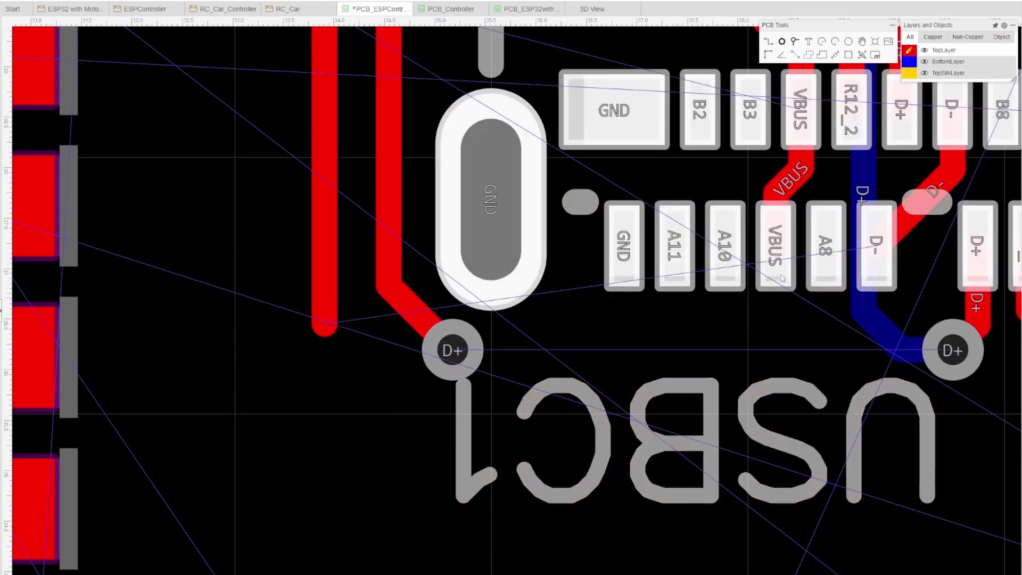
{"action": "left_click", "coordinate": [841, 347]}
{"action": "scroll", "coordinate": [807, 399], "scroll_direction": "down", "scroll_amount": 5}
{"action": "key", "text": "t"}
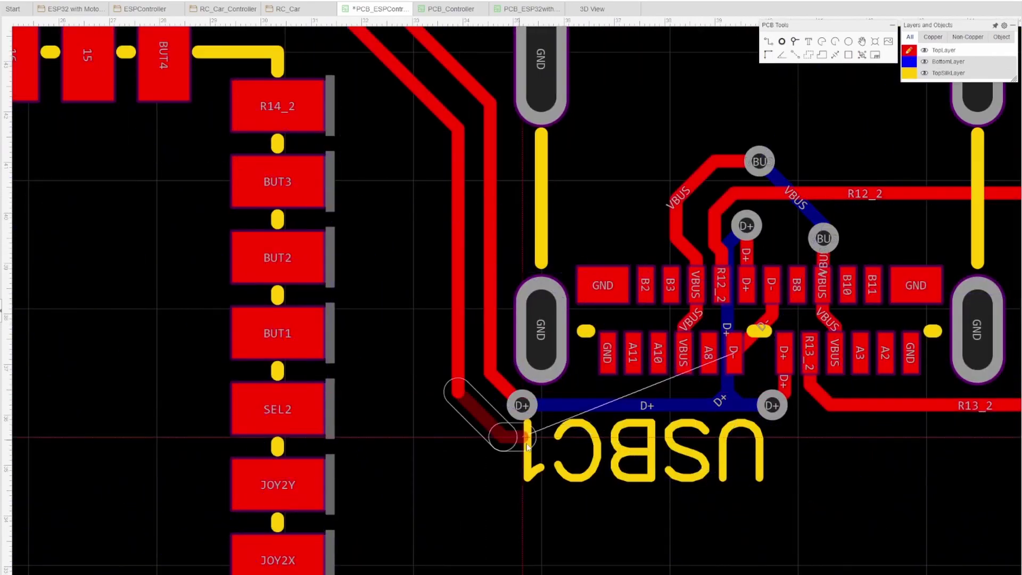
{"action": "scroll", "coordinate": [495, 431], "scroll_direction": "up", "scroll_amount": 5}
{"action": "scroll", "coordinate": [498, 437], "scroll_direction": "down", "scroll_amount": 1}
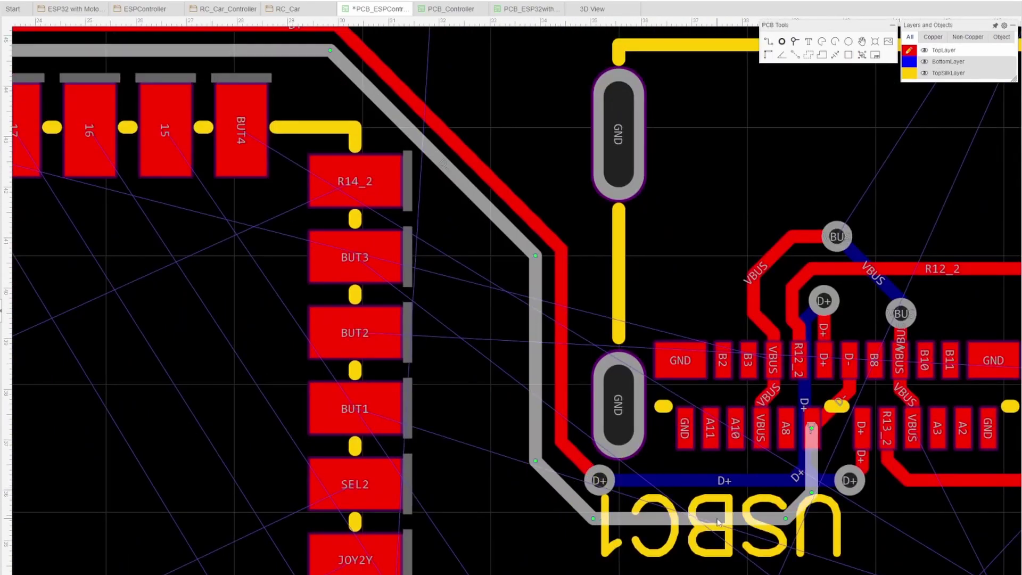
{"action": "scroll", "coordinate": [790, 465], "scroll_direction": "up", "scroll_amount": 3}
{"action": "scroll", "coordinate": [682, 500], "scroll_direction": "down", "scroll_amount": 3}
{"action": "scroll", "coordinate": [682, 499], "scroll_direction": "down", "scroll_amount": 5}
{"action": "scroll", "coordinate": [345, 192], "scroll_direction": "down", "scroll_amount": 2}
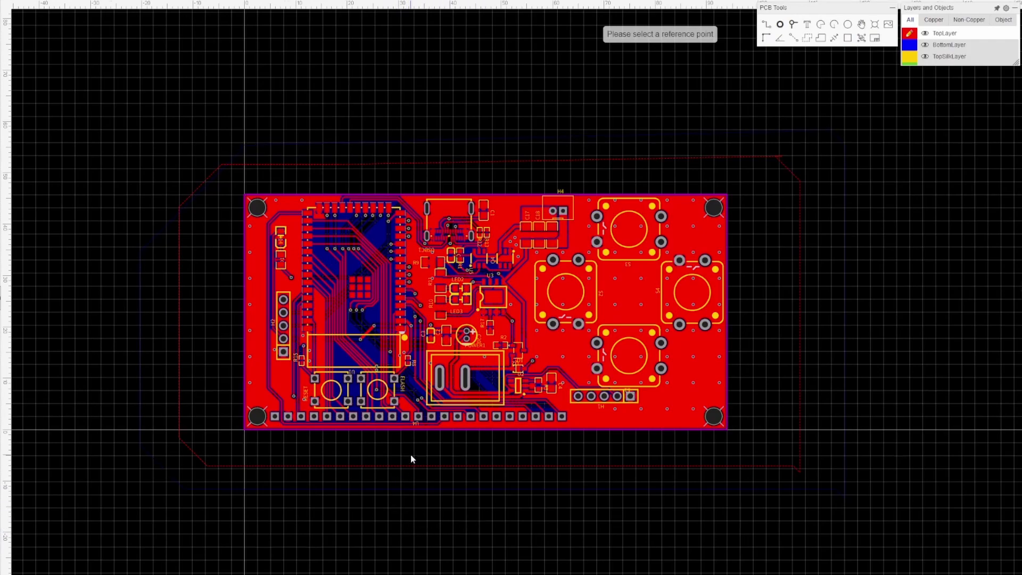
{"action": "scroll", "coordinate": [417, 444], "scroll_direction": "up", "scroll_amount": 8}
{"action": "scroll", "coordinate": [417, 444], "scroll_direction": "down", "scroll_amount": 10}
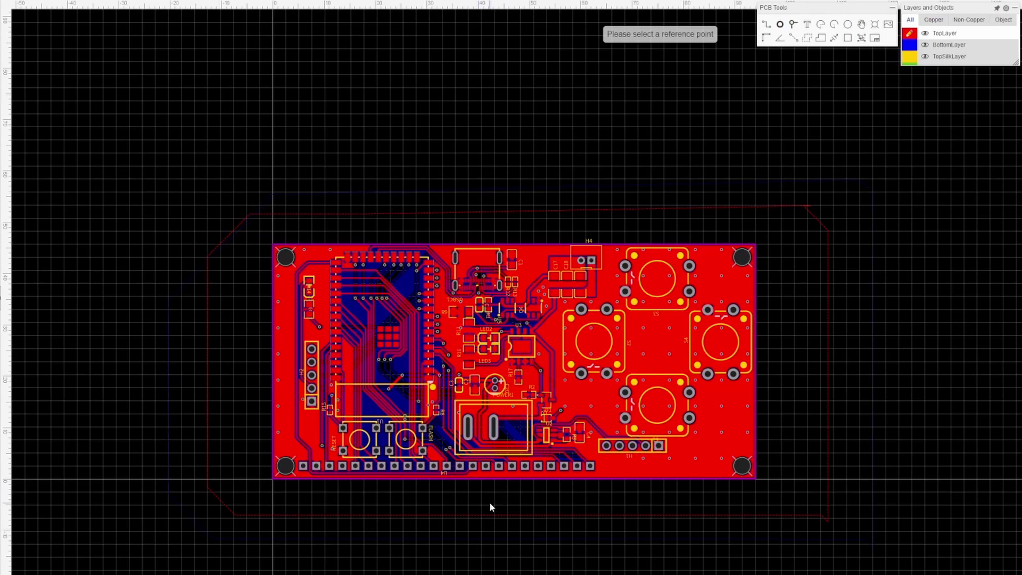
{"action": "scroll", "coordinate": [549, 297], "scroll_direction": "up", "scroll_amount": 6}
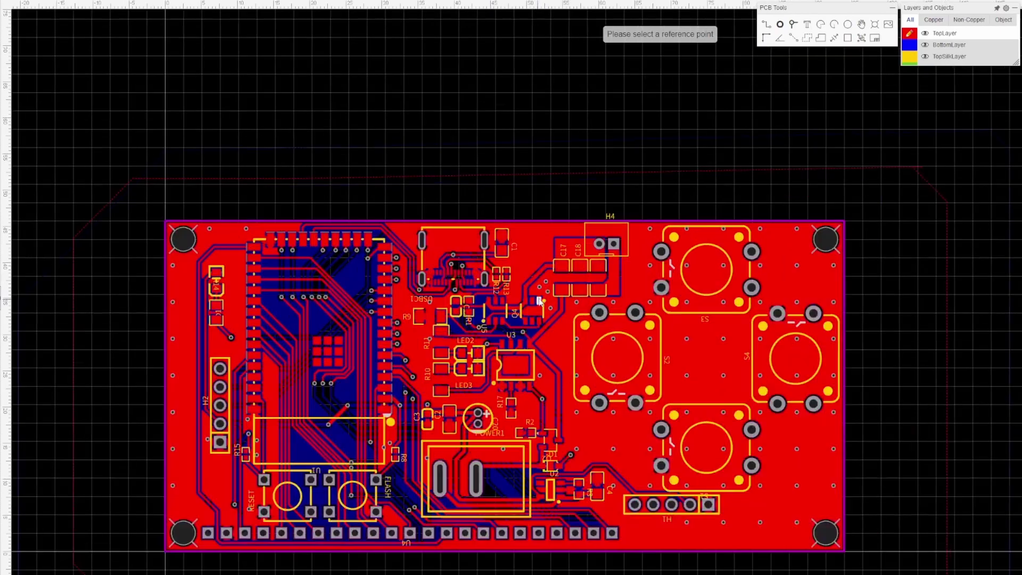
{"action": "scroll", "coordinate": [549, 297], "scroll_direction": "up", "scroll_amount": 4}
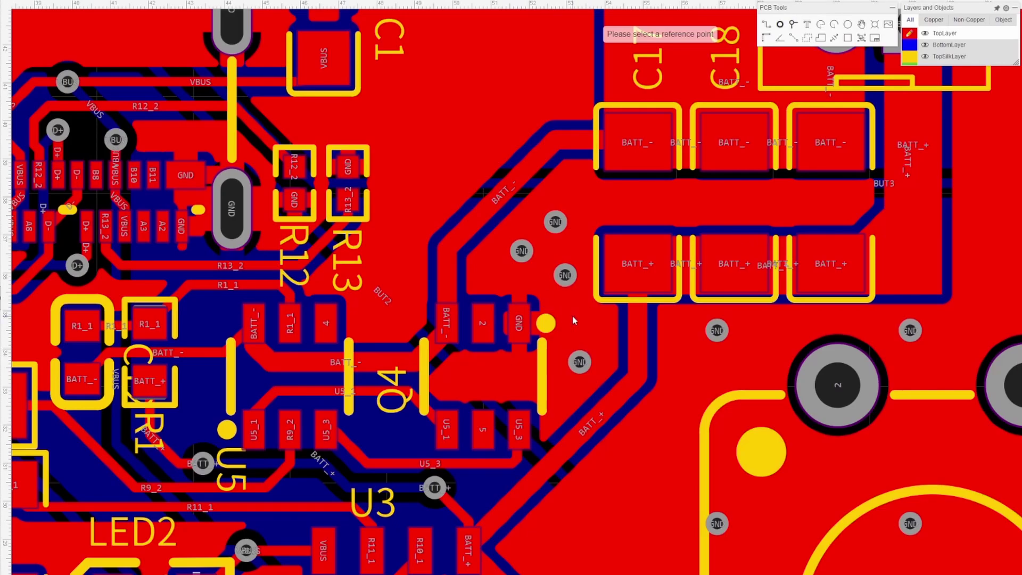
{"action": "scroll", "coordinate": [573, 318], "scroll_direction": "down", "scroll_amount": 5}
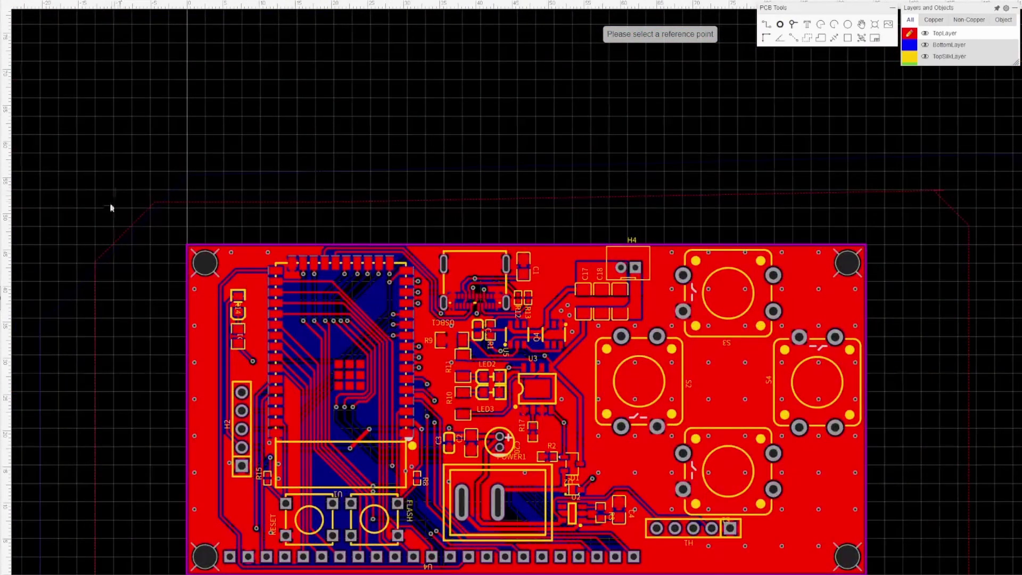
{"action": "key", "text": "k"}
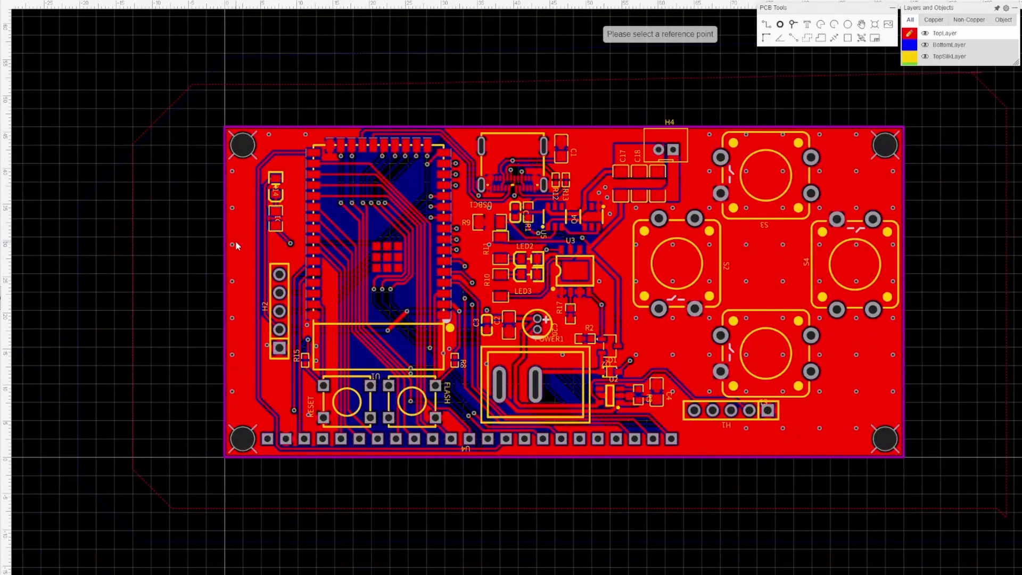